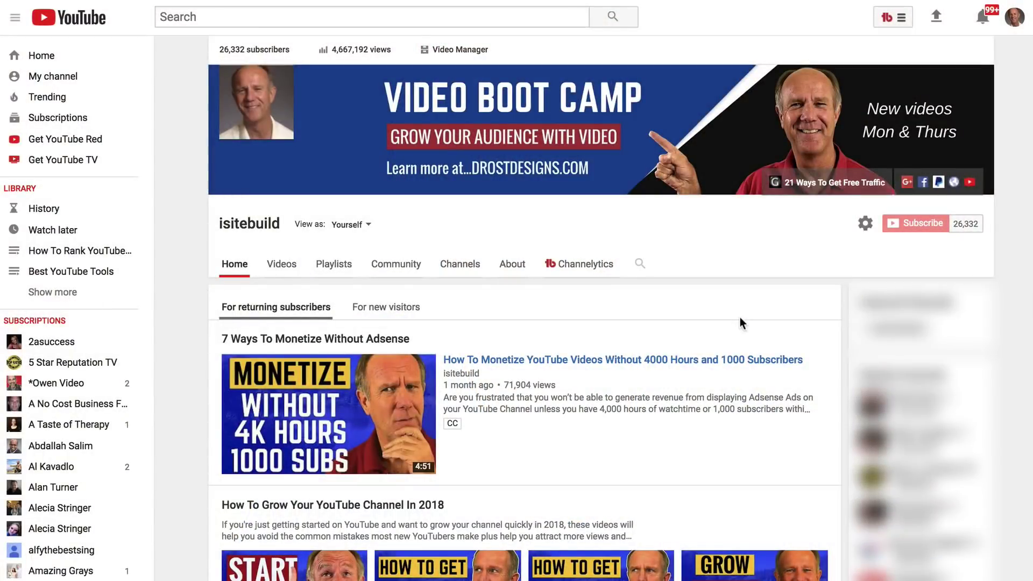
Research 'youtube tags' in TubeBuddy Tag Explorer, revealing most-used tags and a POOR 14/100 score.
{"action": "left_click", "coordinate": [902, 21]}
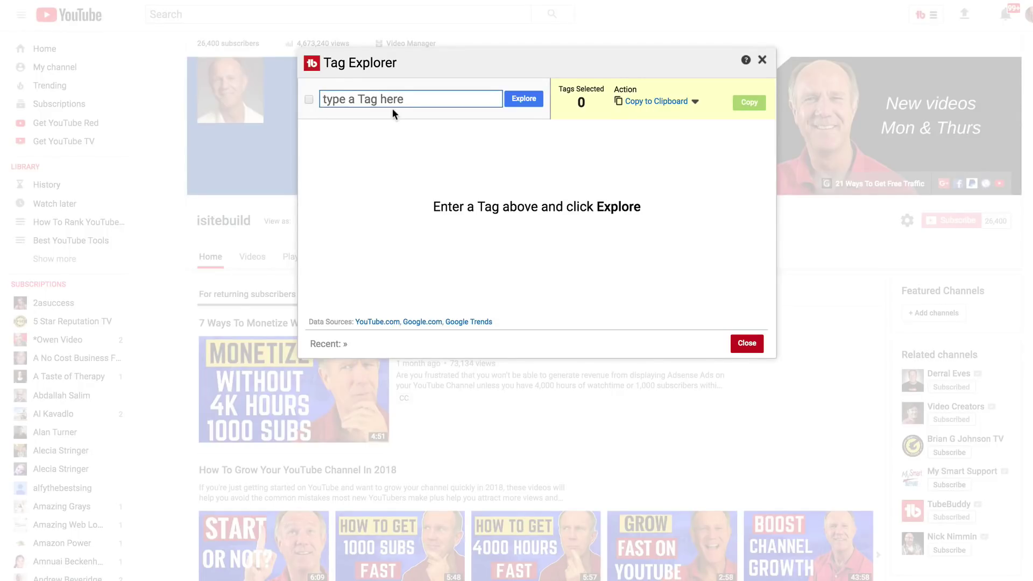
{"action": "type", "text": "youtube tags"}
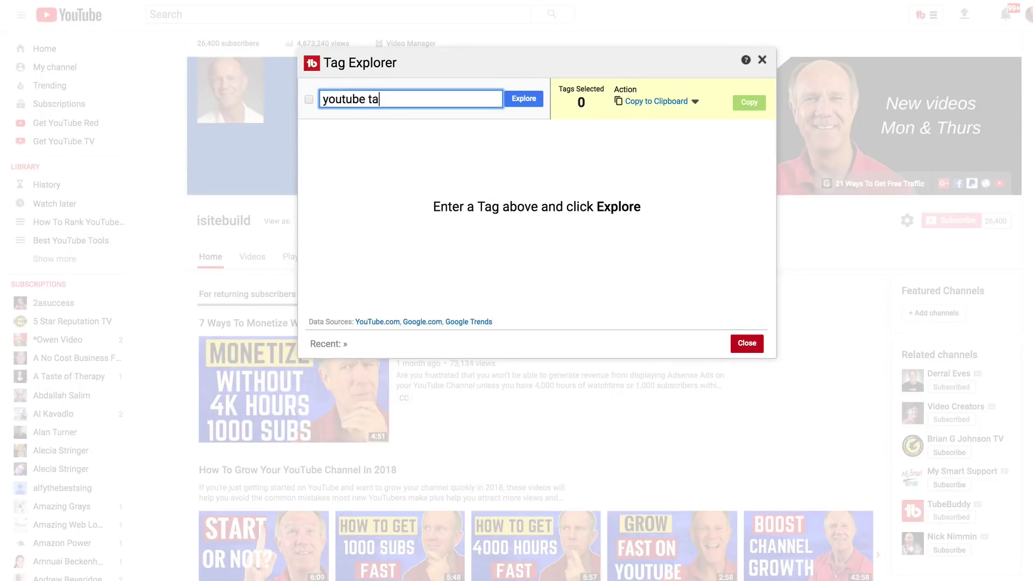
{"action": "left_click", "coordinate": [521, 100]}
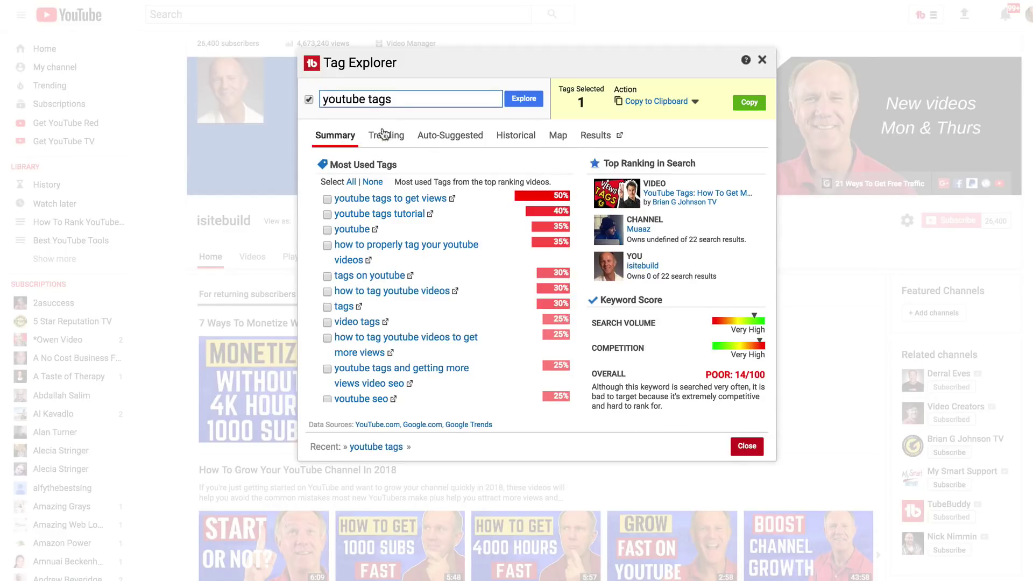
Browse Trending and Auto-Suggested related queries, ending on 'youtube tags tutorial' scoring GOOD 68/100.
{"action": "left_click", "coordinate": [382, 141]}
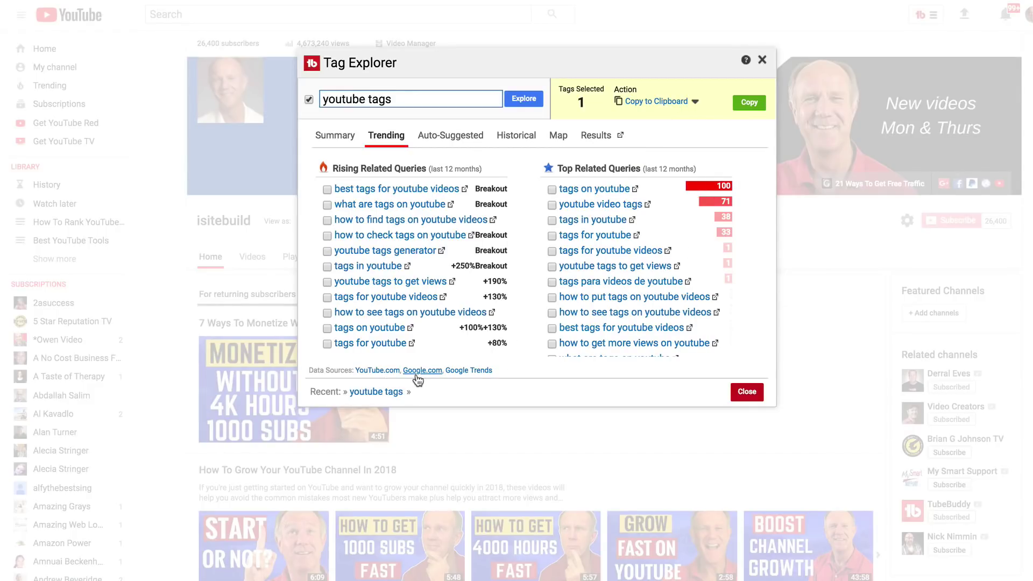
{"action": "left_click", "coordinate": [398, 189]}
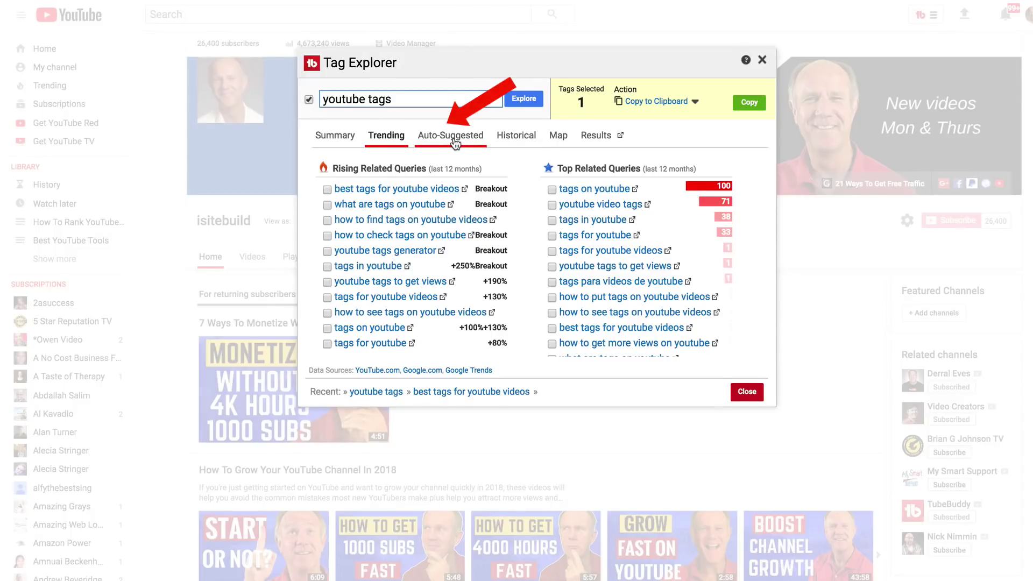
{"action": "left_click", "coordinate": [454, 141]}
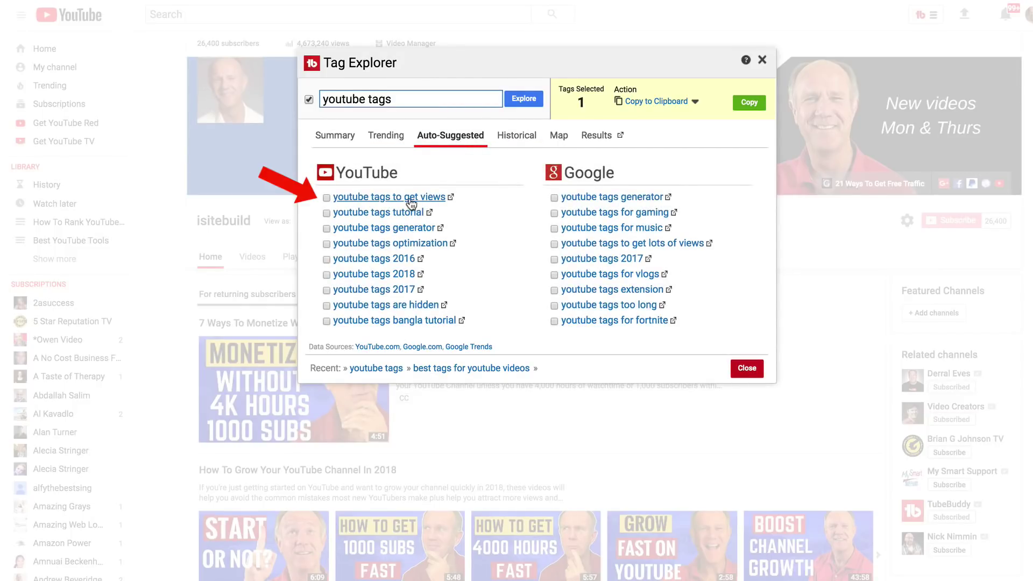
{"action": "left_click", "coordinate": [411, 202]}
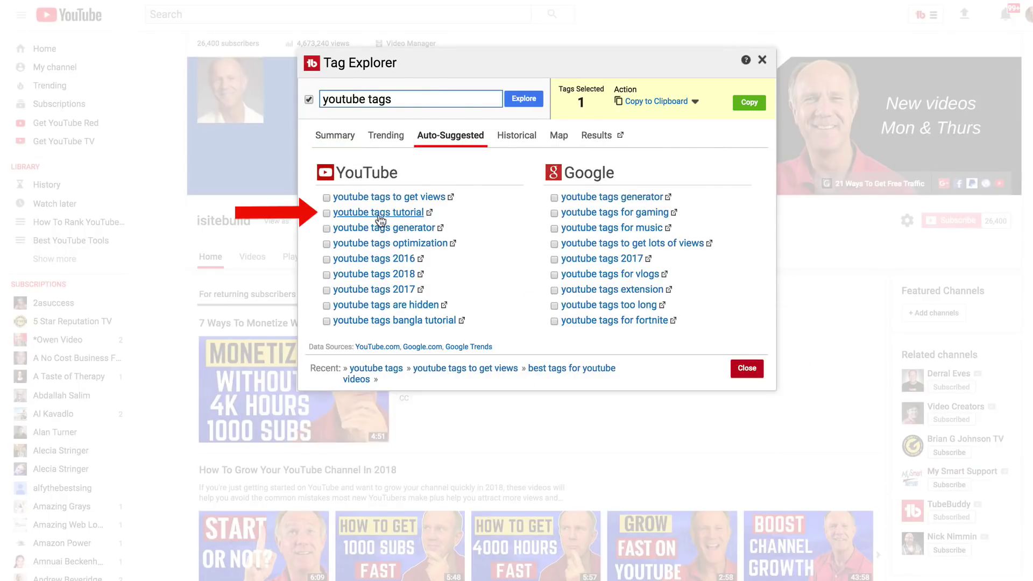
{"action": "left_click", "coordinate": [380, 215]}
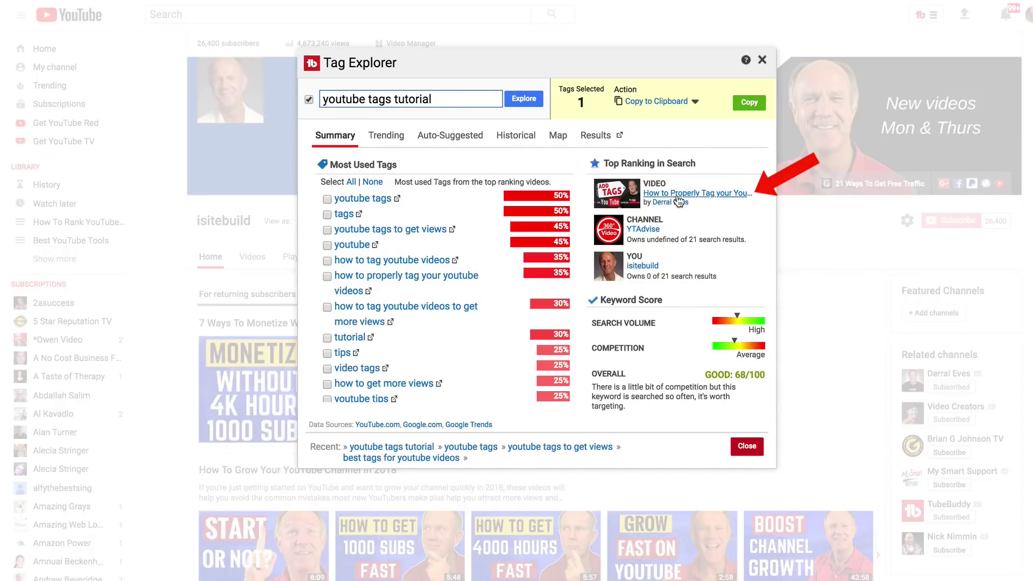
Load the top-ranking video's tag rankings and research 'Youtube meta information' and 'How to Properly Tag your YouTube Videos'.
{"action": "left_click", "coordinate": [678, 201]}
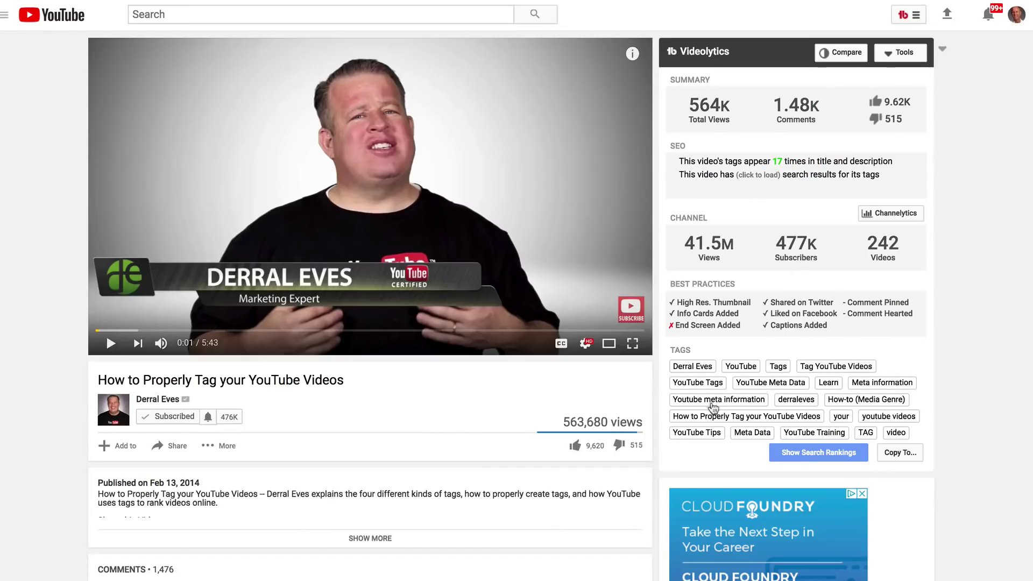
{"action": "left_click", "coordinate": [813, 456]}
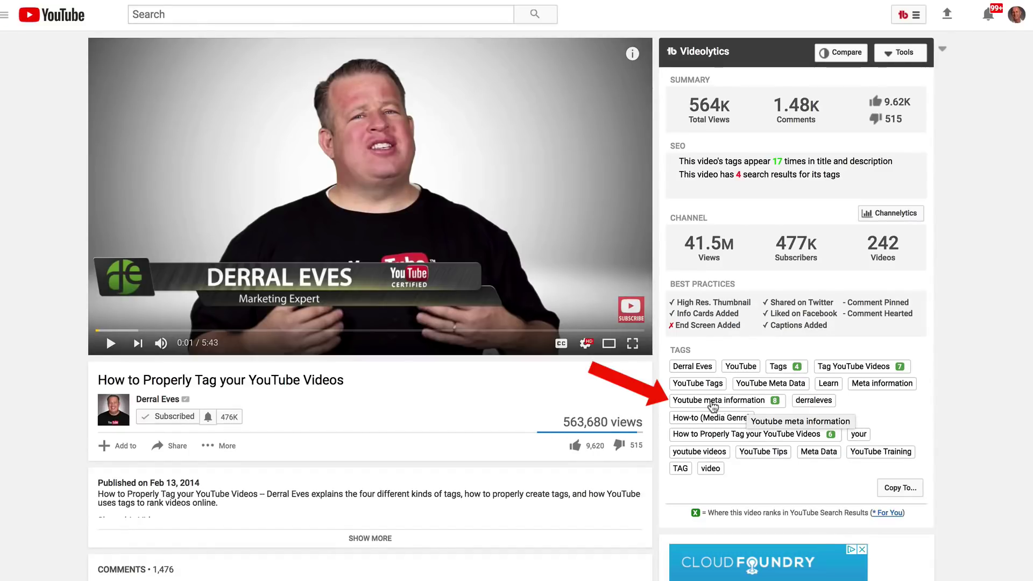
{"action": "left_click", "coordinate": [731, 407]}
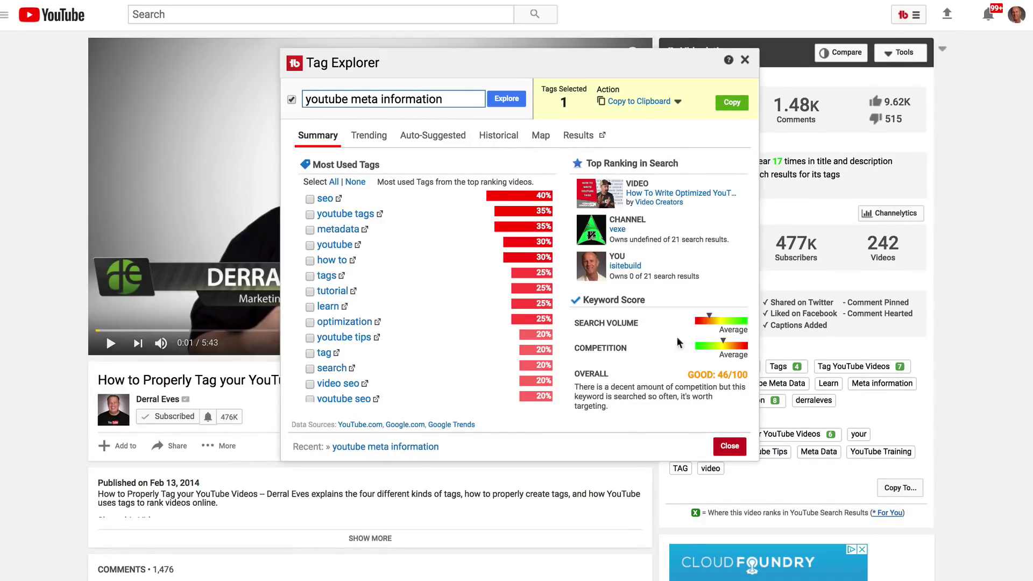
{"action": "left_click", "coordinate": [723, 446]}
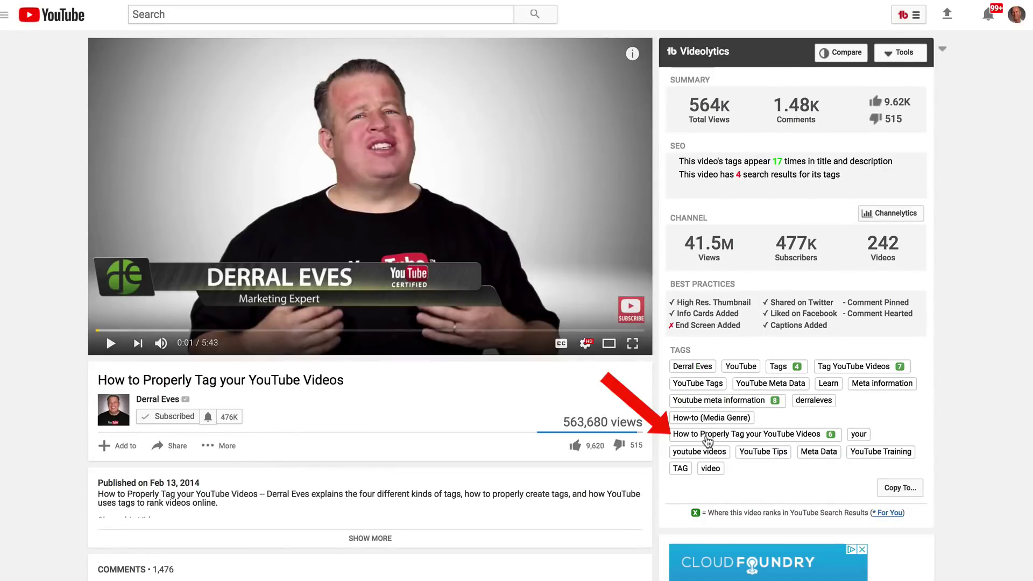
{"action": "left_click", "coordinate": [772, 438]}
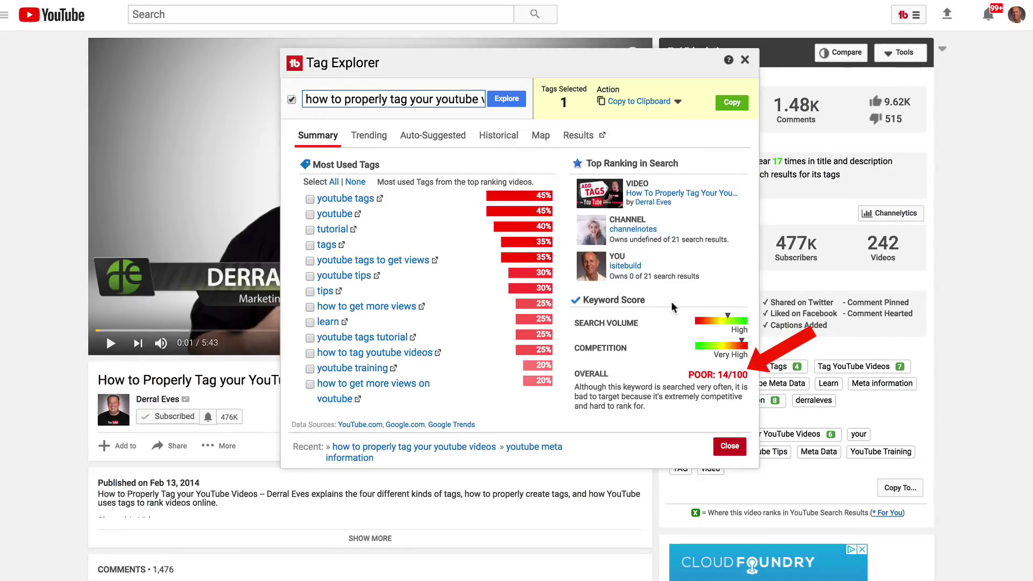
{"action": "left_click", "coordinate": [744, 59]}
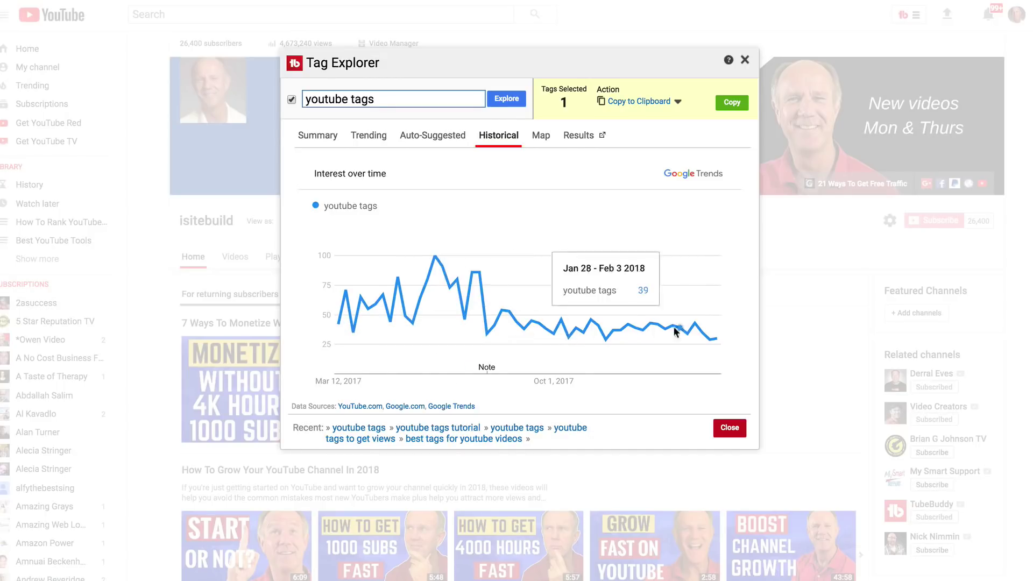
Review search interest by country and the YouTube search results for 'youtube tags'.
{"action": "left_click", "coordinate": [544, 141]}
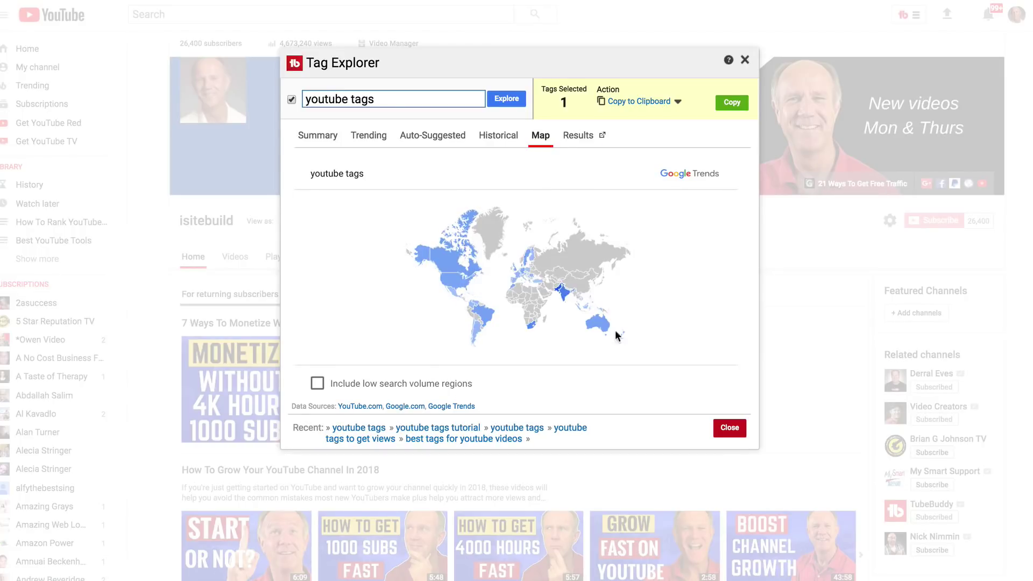
{"action": "left_click", "coordinate": [579, 139]}
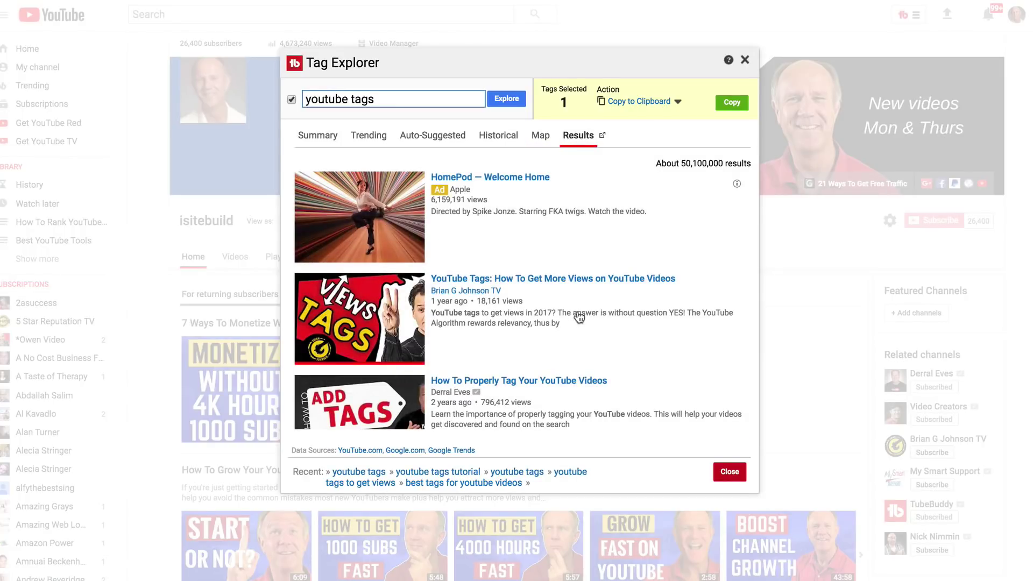
{"action": "scroll", "coordinate": [578, 317], "scroll_direction": "down", "scroll_amount": 3}
{"action": "scroll", "coordinate": [578, 317], "scroll_direction": "down", "scroll_amount": 6}
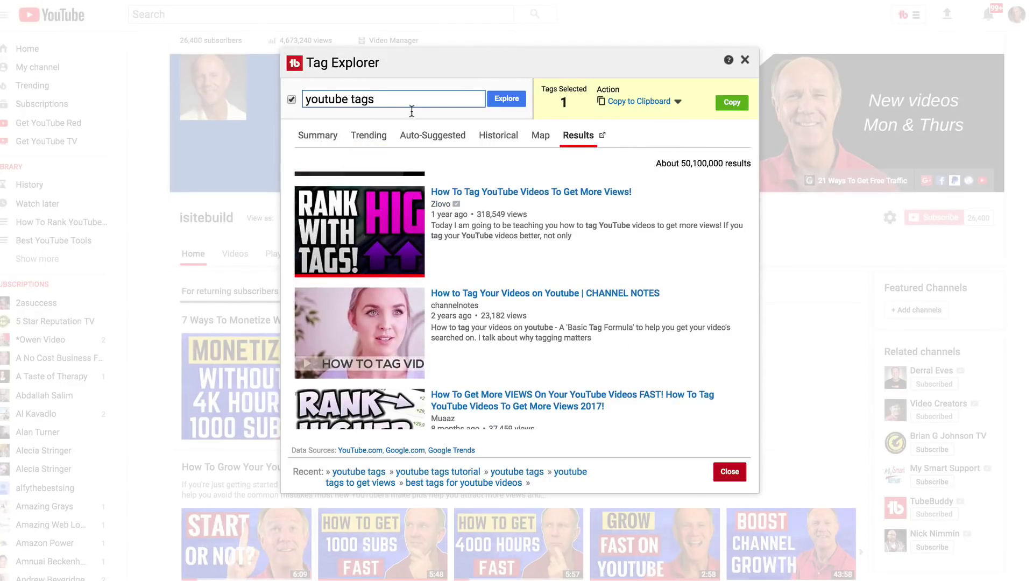
{"action": "scroll", "coordinate": [519, 310], "scroll_direction": "down", "scroll_amount": 5}
{"action": "scroll", "coordinate": [519, 310], "scroll_direction": "up", "scroll_amount": 6}
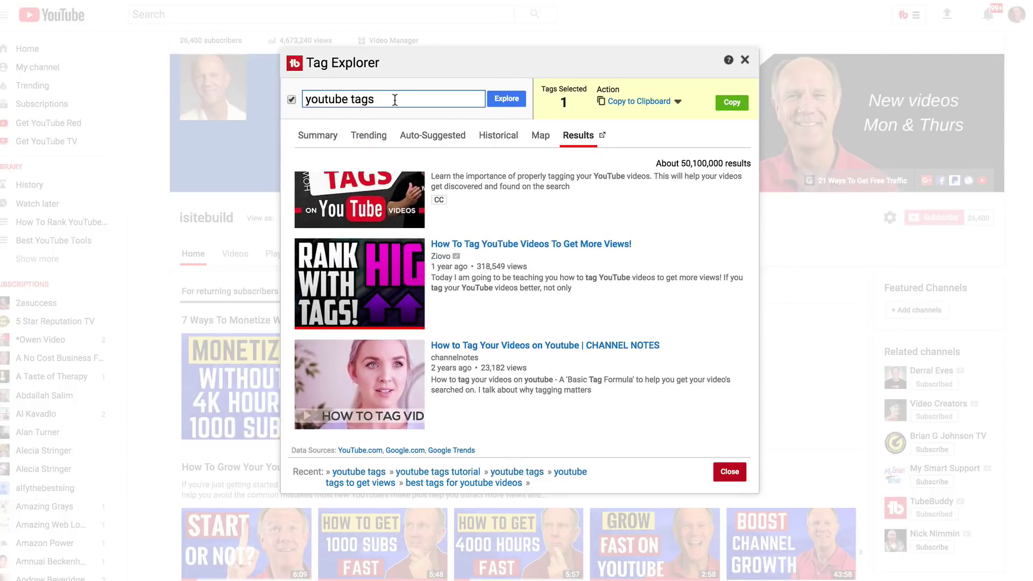
Research the edited keyword 'youtube tags tutorial', check its top videos, and open the Action dropdown.
{"action": "left_click", "coordinate": [430, 99]}
{"action": "type", "text": "tutorial"}
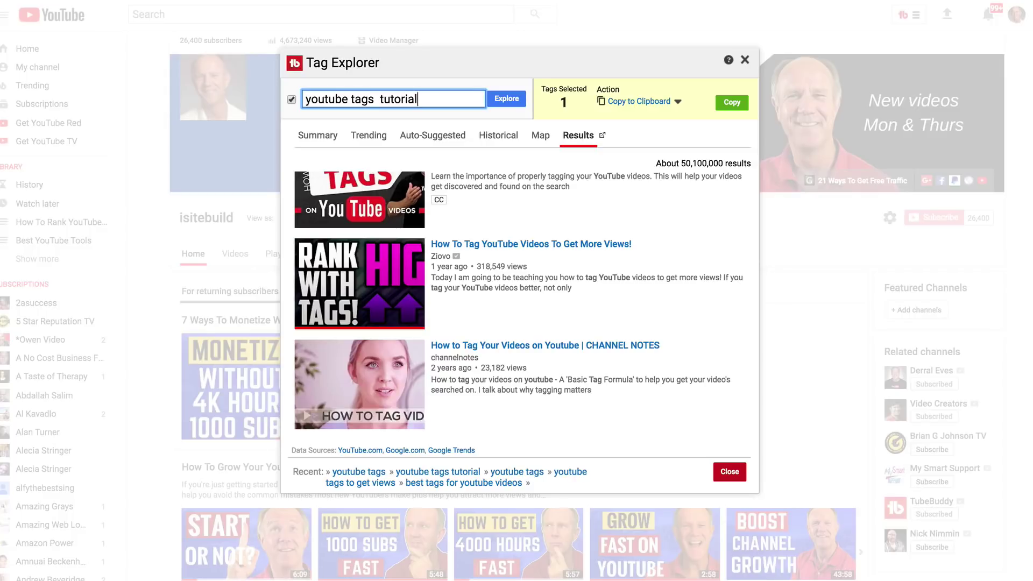
{"action": "left_click", "coordinate": [506, 100]}
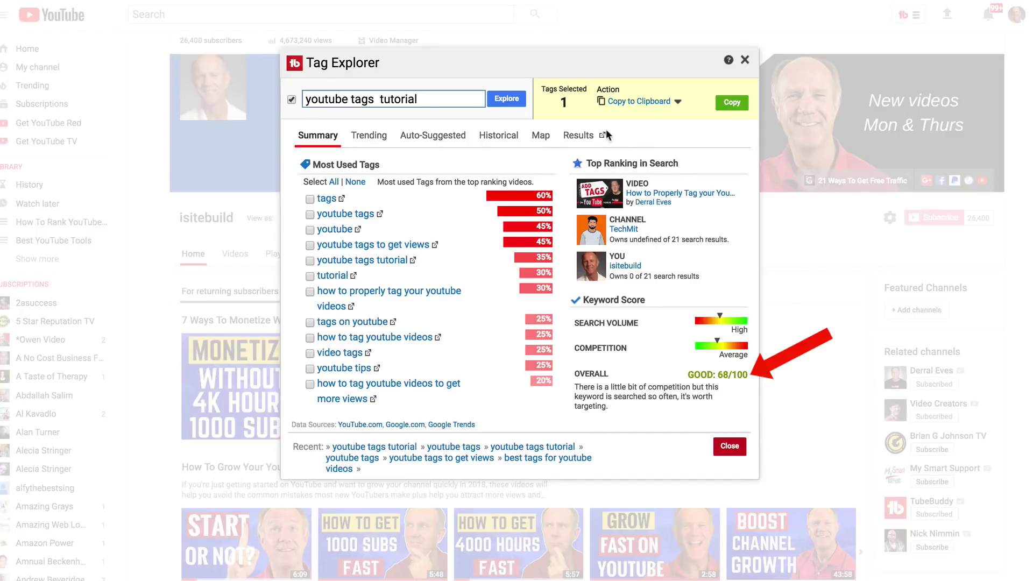
{"action": "left_click", "coordinate": [578, 135]}
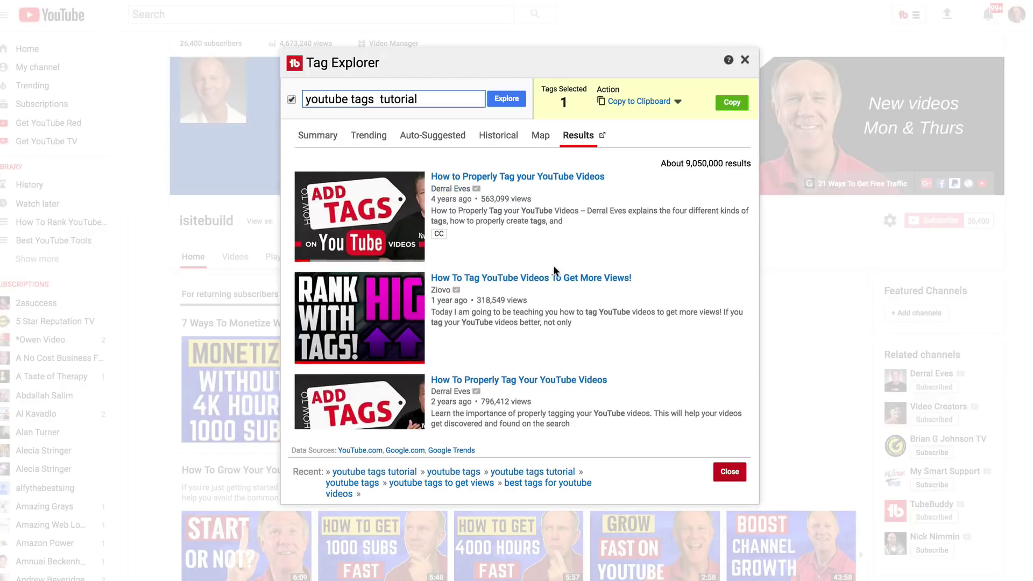
{"action": "scroll", "coordinate": [554, 266], "scroll_direction": "down", "scroll_amount": 6}
{"action": "scroll", "coordinate": [553, 265], "scroll_direction": "up", "scroll_amount": 6}
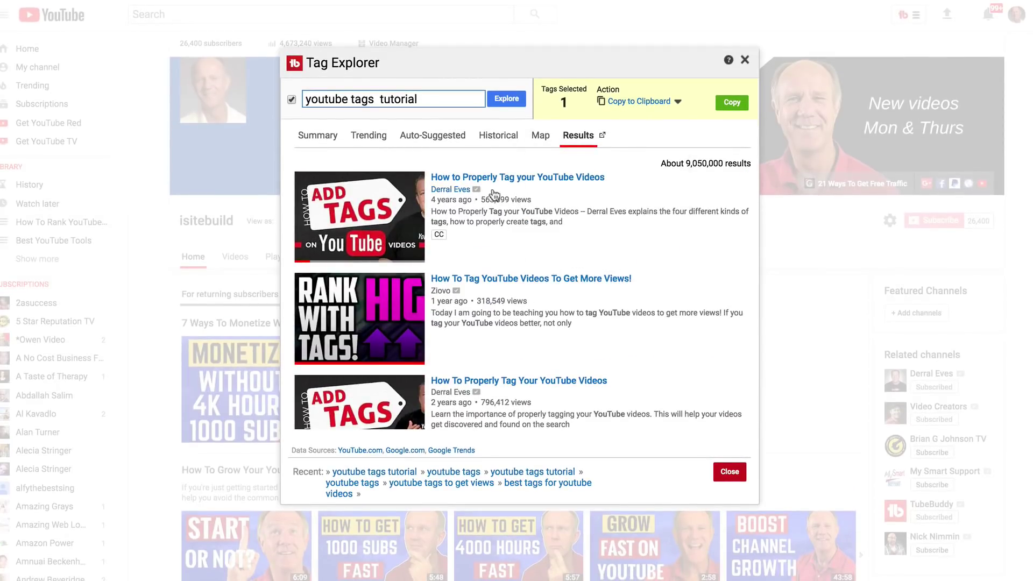
{"action": "left_click", "coordinate": [638, 101]}
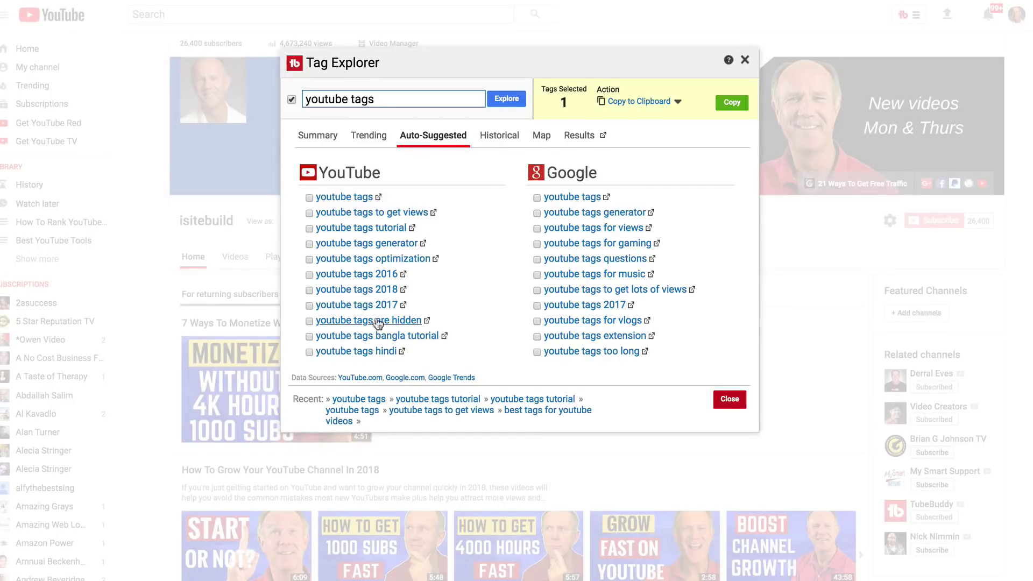
Explore 'youtube tags 2018' (Very Good 76/100) and save it to the youtube tags list.
{"action": "left_click", "coordinate": [381, 293]}
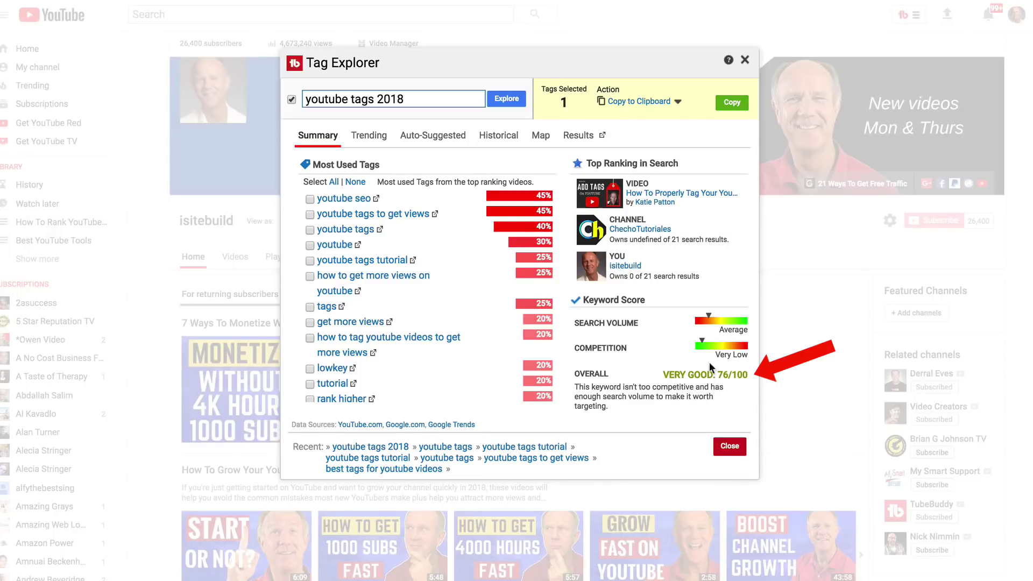
{"action": "left_click", "coordinate": [677, 104]}
{"action": "left_click", "coordinate": [590, 200]}
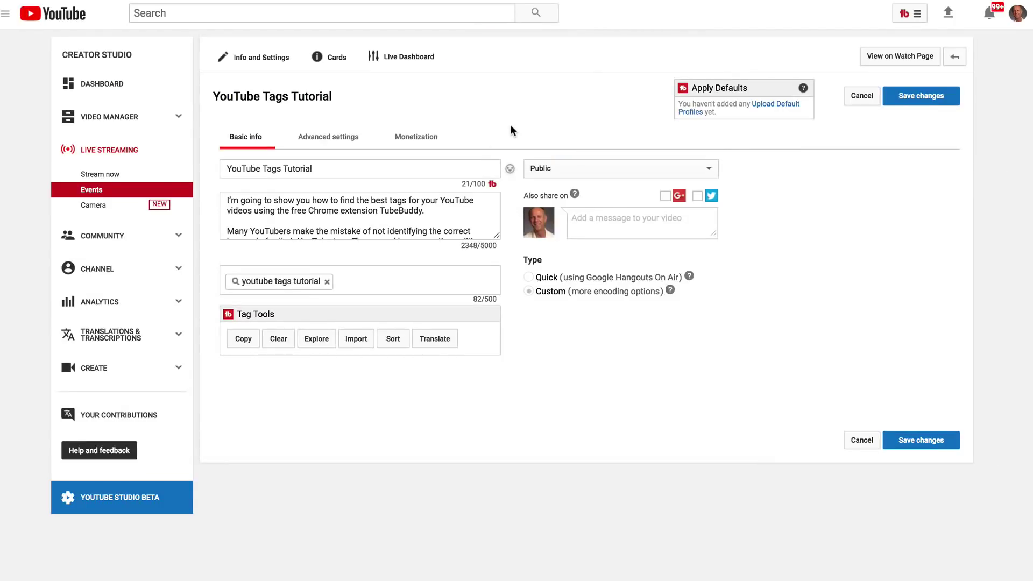
Search 'tubebuddy tutorial' in the tags box and add the suggested tag 'tubebuddy tutorial 2018'.
{"action": "left_click", "coordinate": [355, 170]}
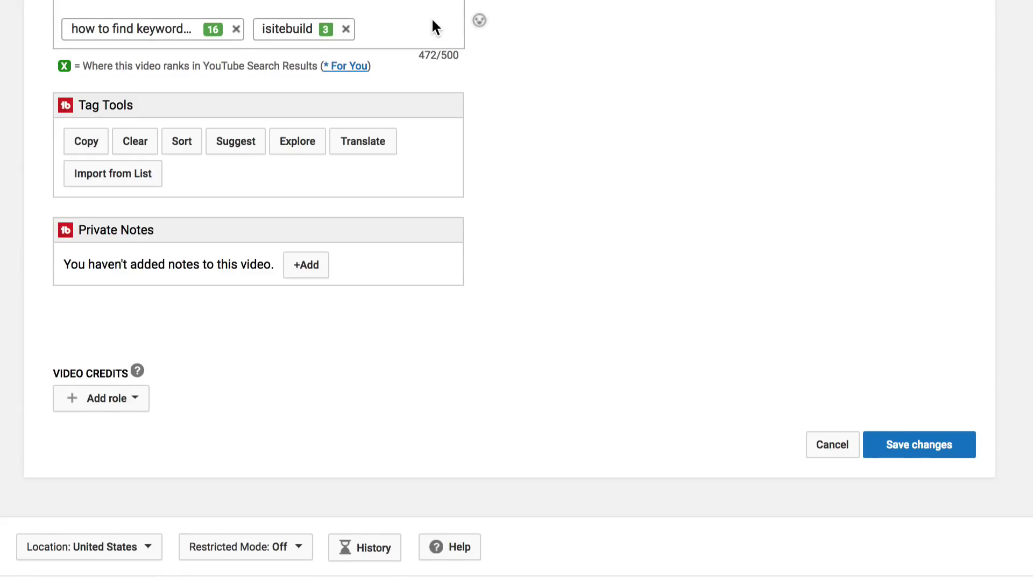
{"action": "type", "text": "tubebudd"}
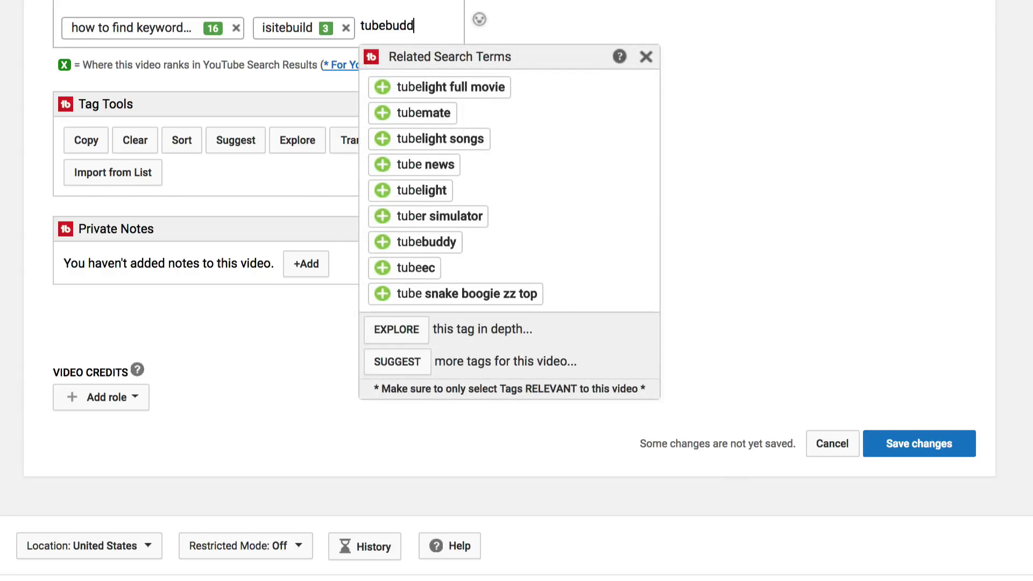
{"action": "type", "text": "y tutorial"}
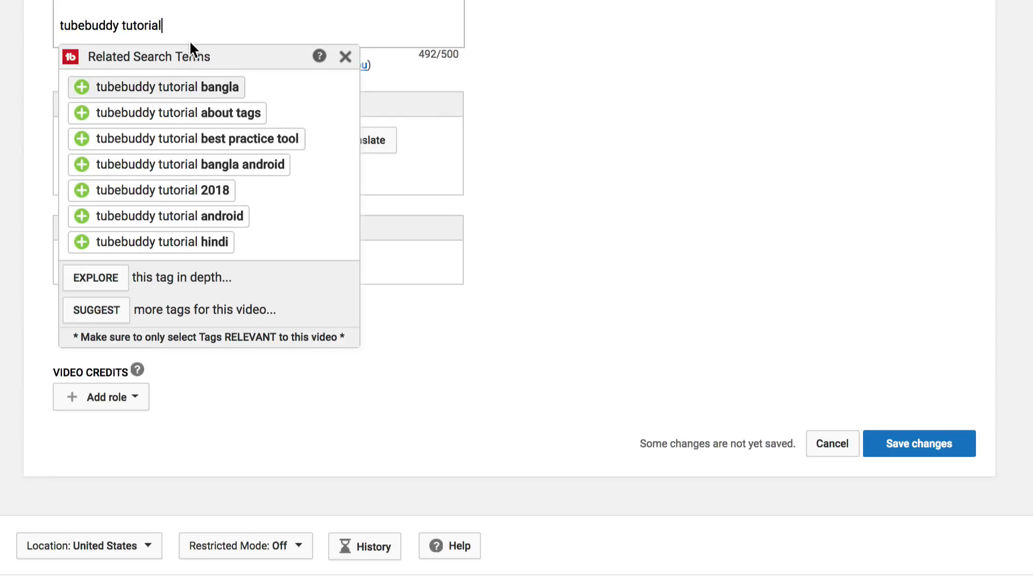
{"action": "left_click", "coordinate": [138, 196]}
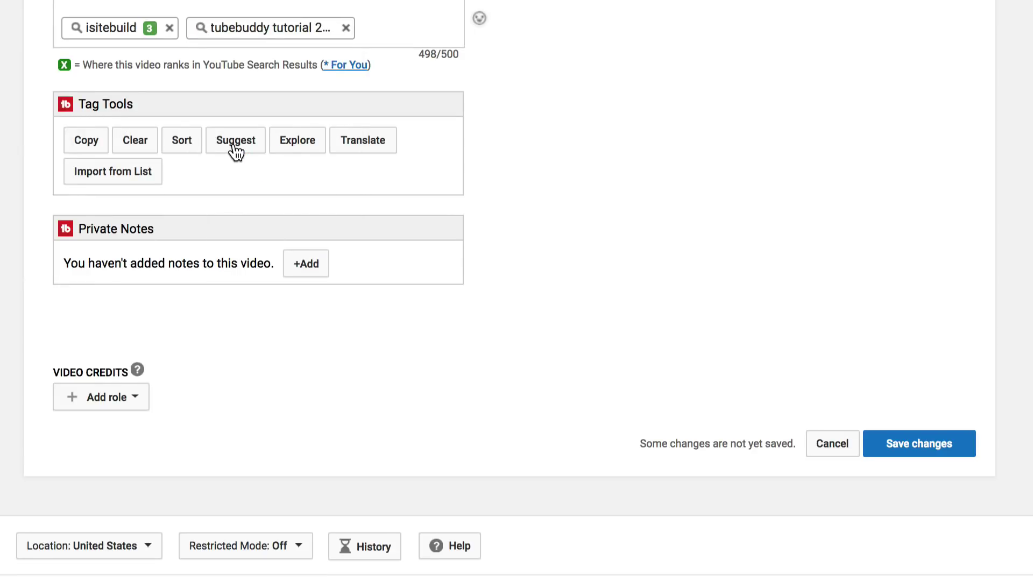
{"action": "left_click", "coordinate": [235, 146]}
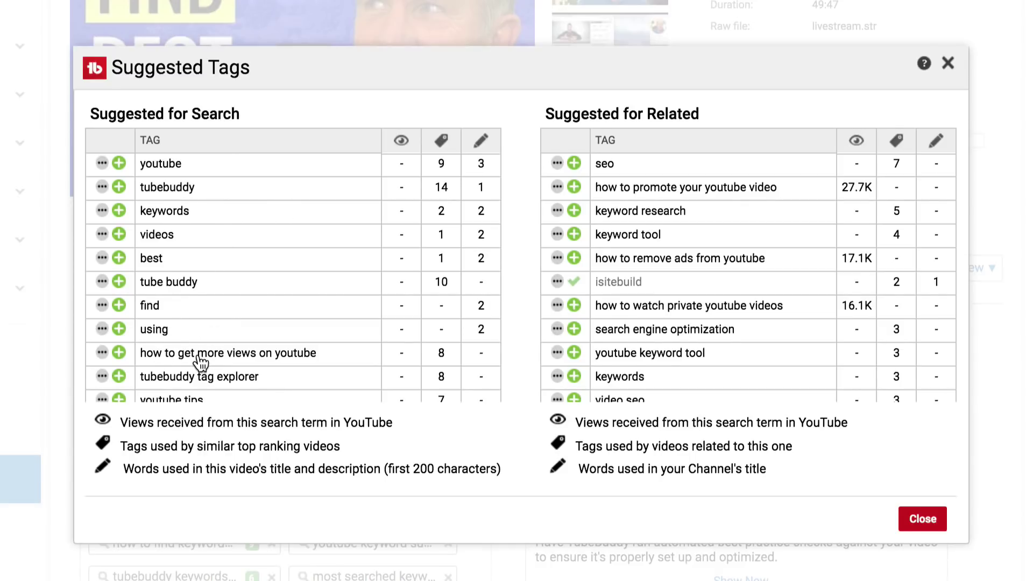
{"action": "left_click", "coordinate": [102, 354]}
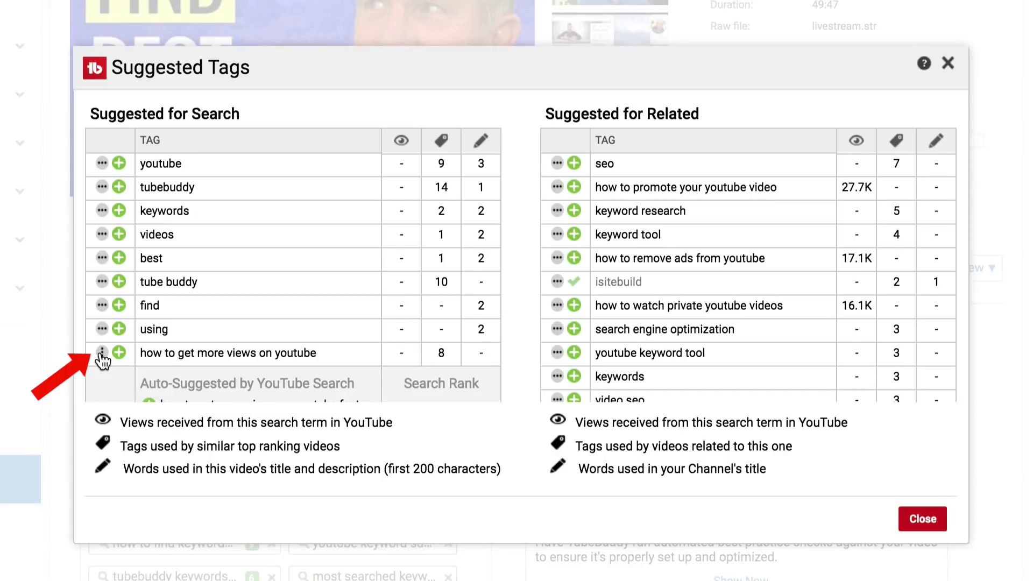
{"action": "scroll", "coordinate": [175, 374], "scroll_direction": "down", "scroll_amount": 2}
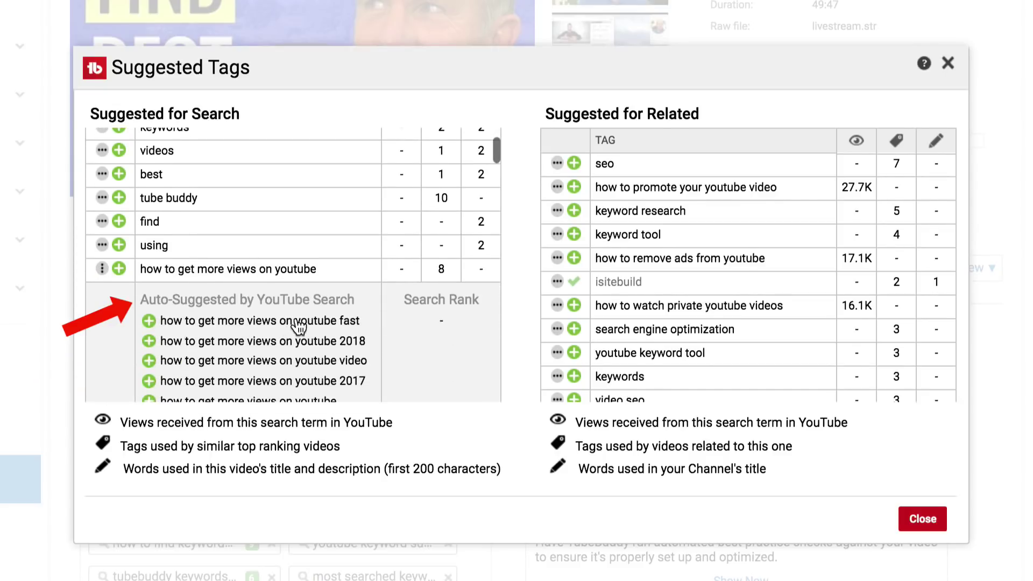
{"action": "scroll", "coordinate": [248, 349], "scroll_direction": "down", "scroll_amount": 3}
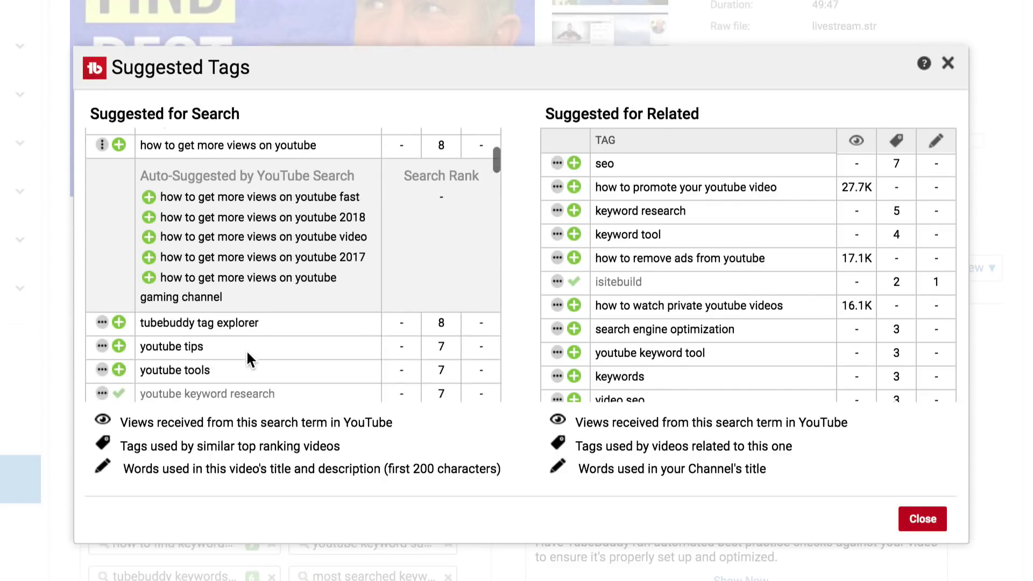
{"action": "scroll", "coordinate": [253, 355], "scroll_direction": "up", "scroll_amount": 6}
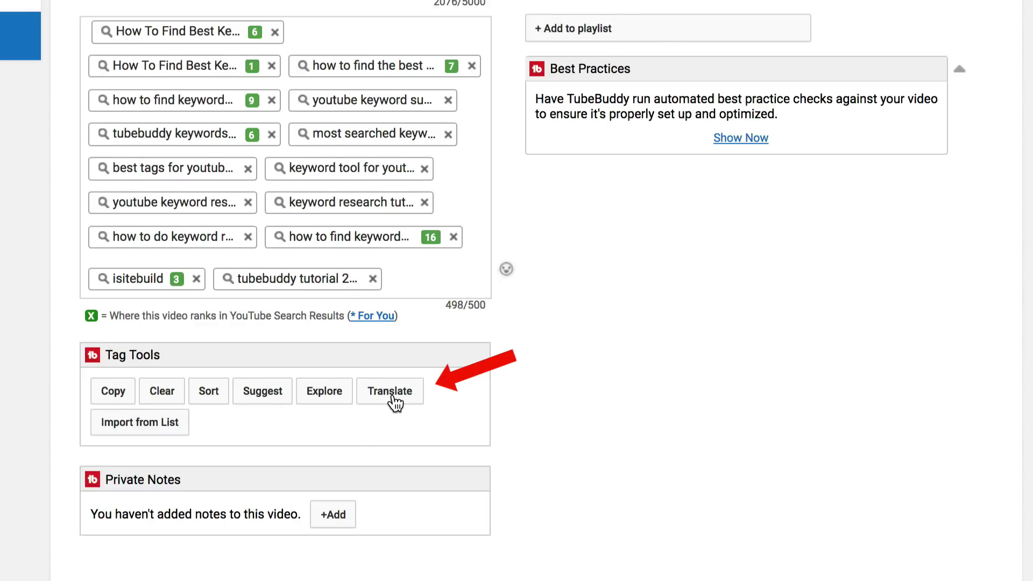
Translate the video's tags into Hindi with TubeBuddy's Translate tool.
{"action": "left_click", "coordinate": [392, 395]}
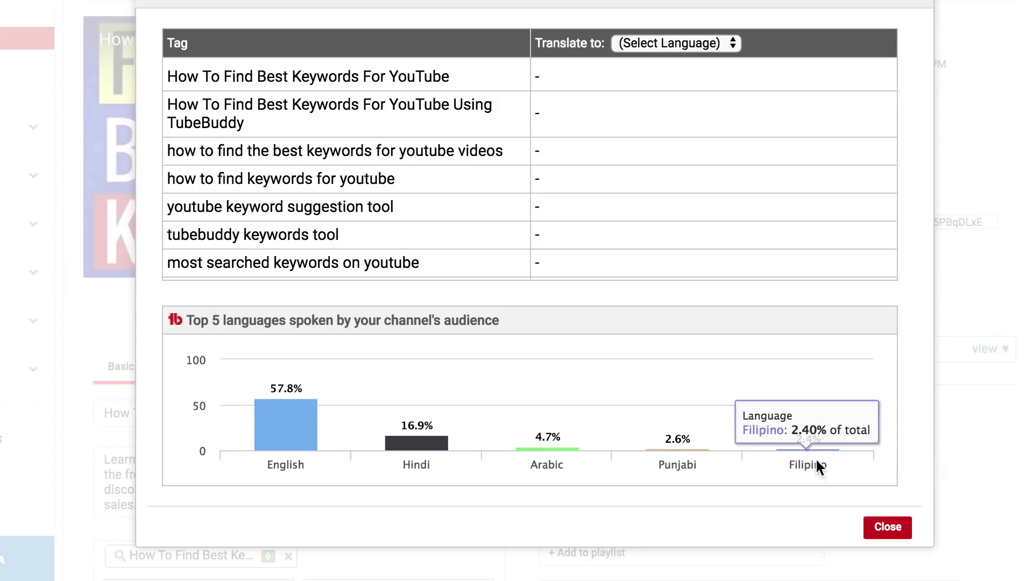
{"action": "mouse_move", "coordinate": [266, 430]}
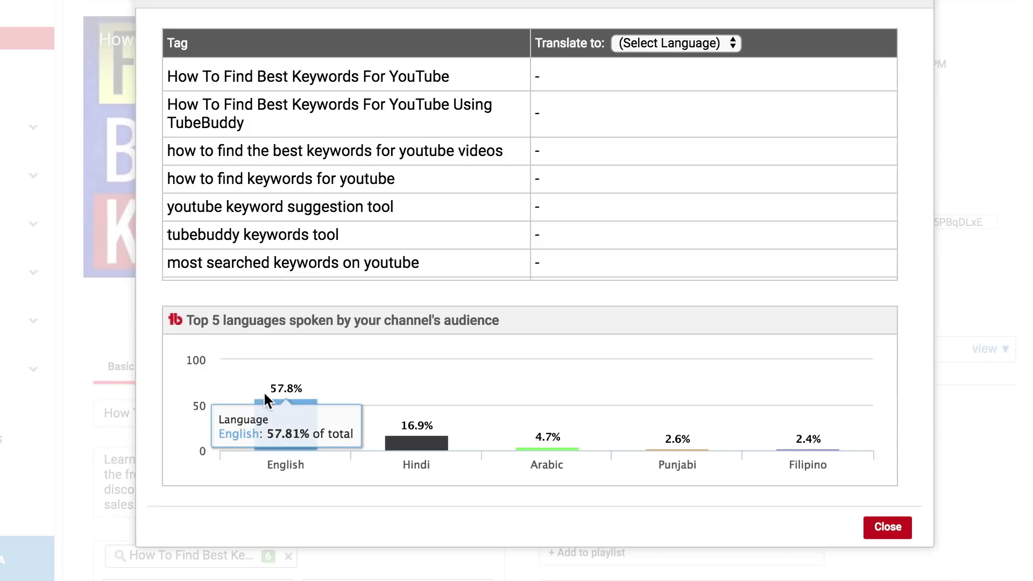
{"action": "mouse_move", "coordinate": [404, 455]}
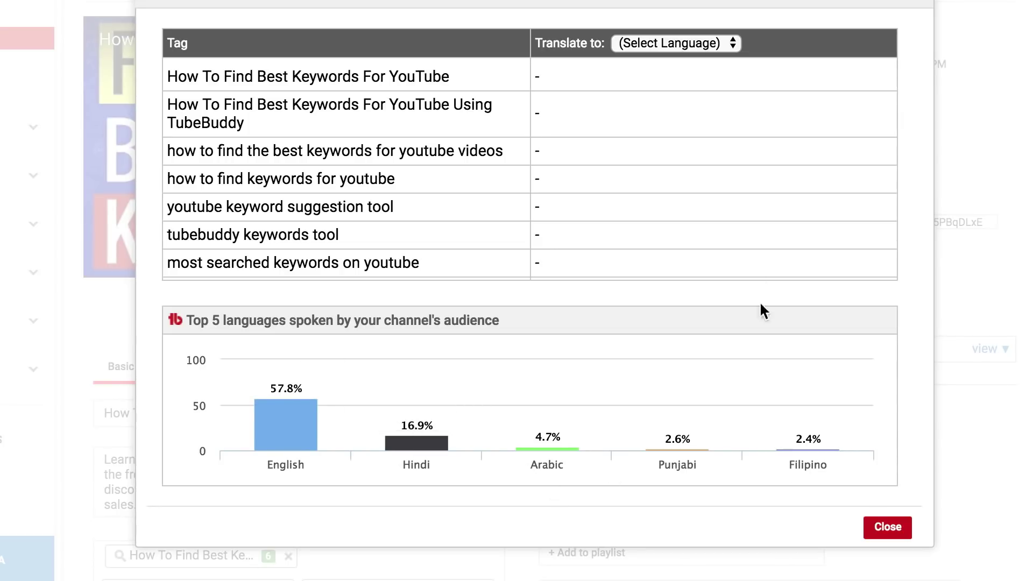
{"action": "left_click", "coordinate": [732, 44]}
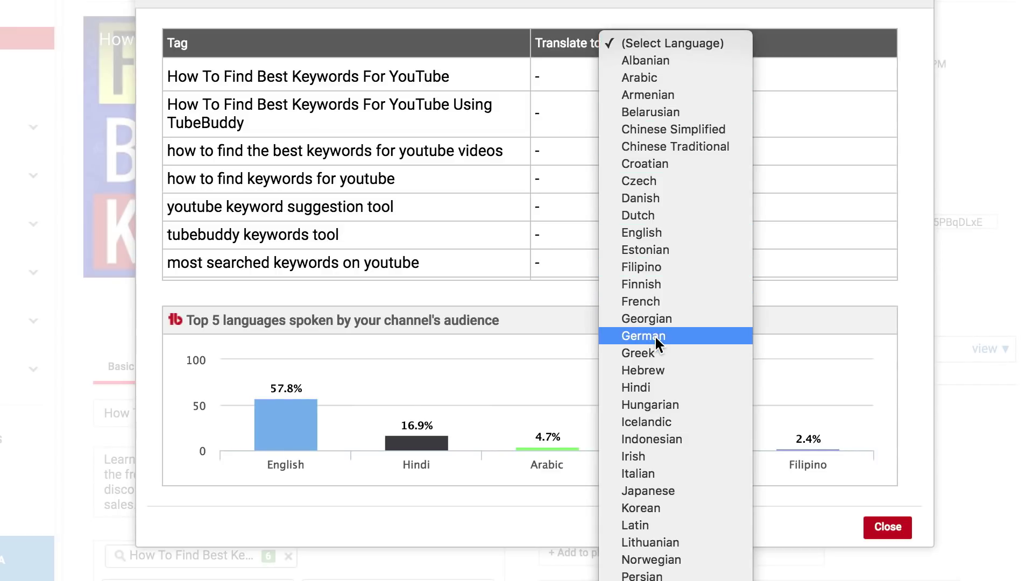
{"action": "left_click", "coordinate": [647, 385]}
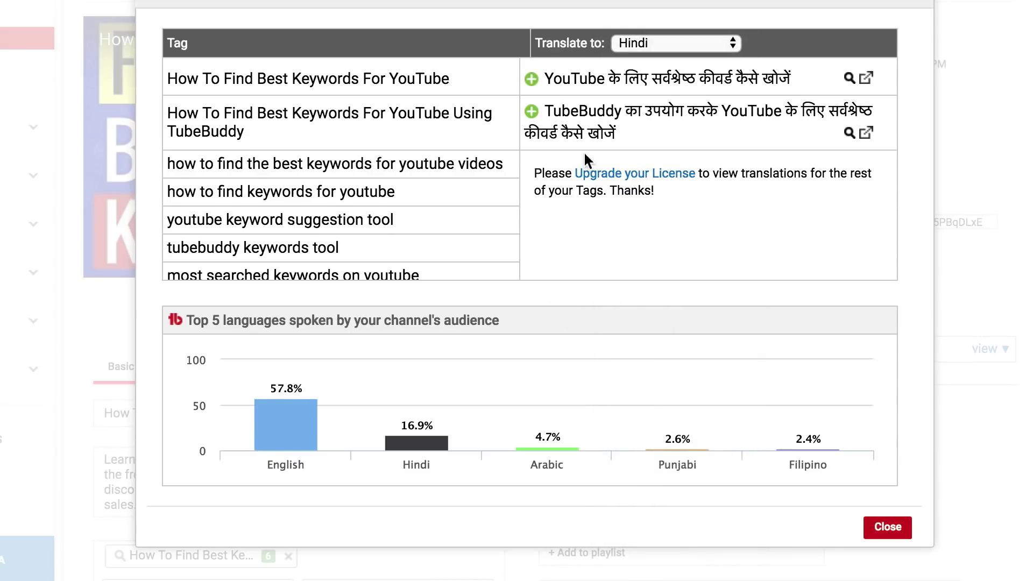